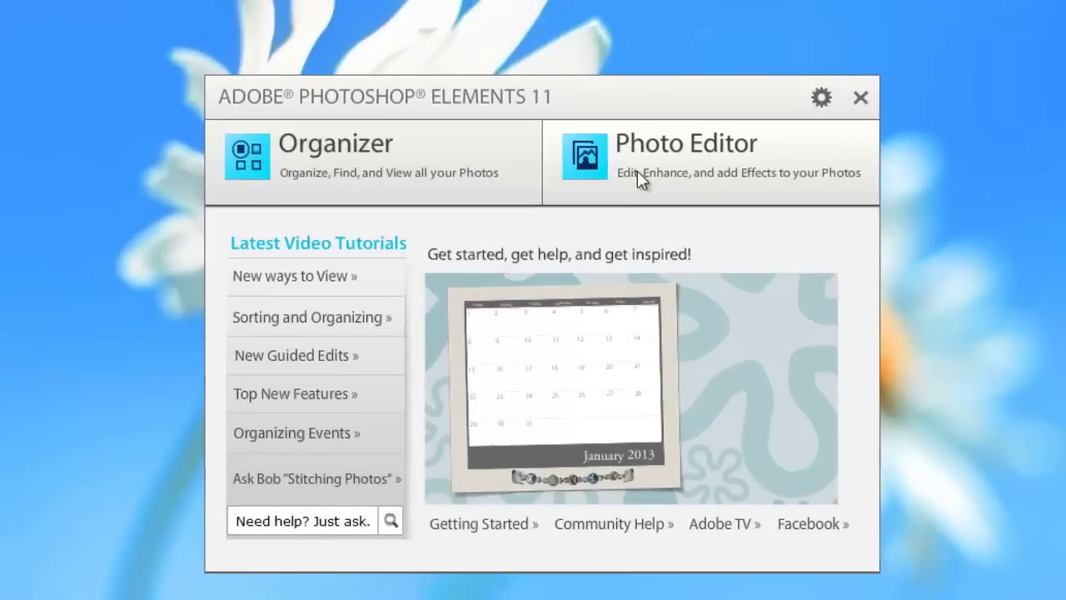
Launch the Photo Editor and switch it from Guided mode to Expert mode
{"action": "left_click", "coordinate": [637, 171]}
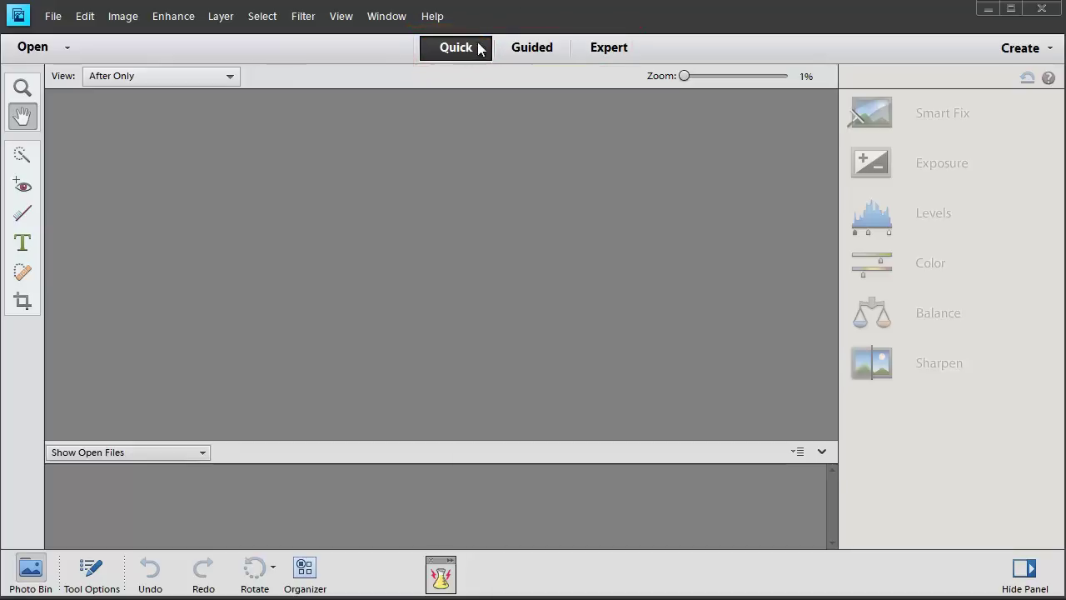
{"action": "left_click", "coordinate": [541, 51]}
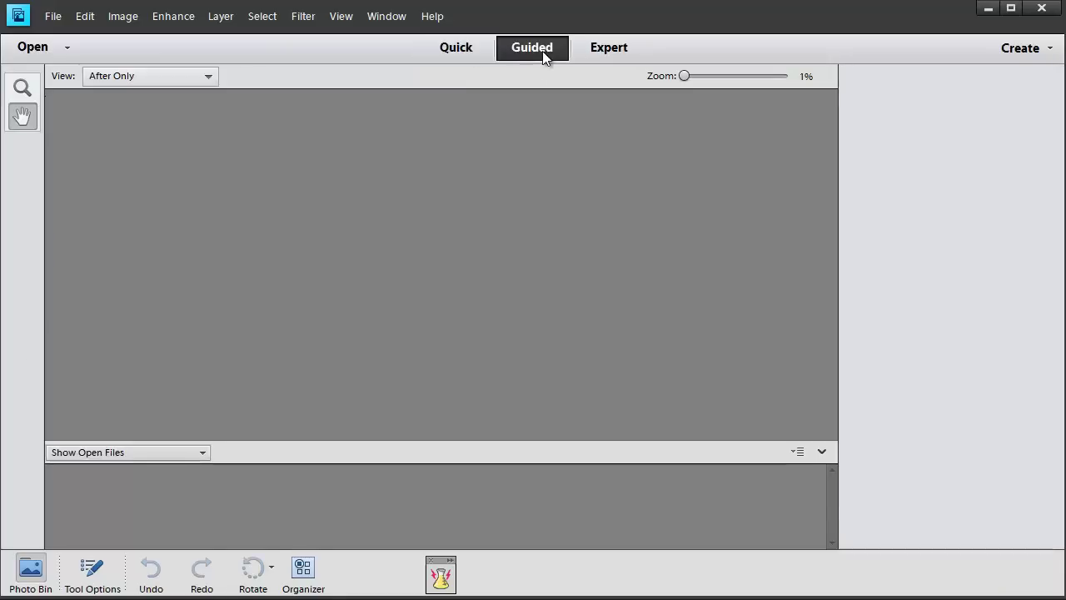
{"action": "left_click", "coordinate": [604, 51]}
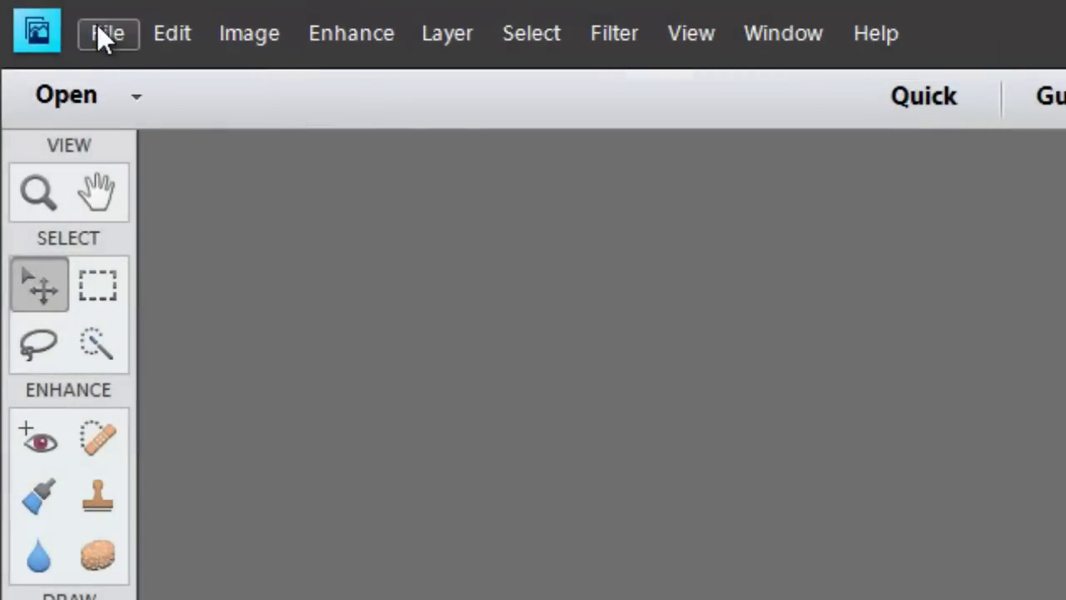
{"action": "left_click", "coordinate": [100, 27]}
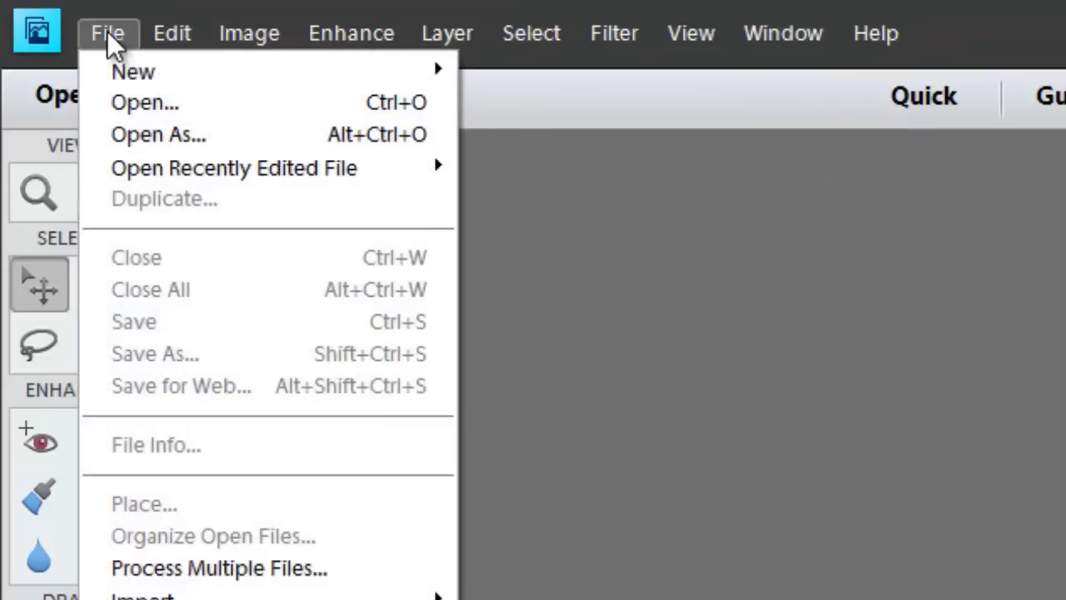
{"action": "left_click", "coordinate": [108, 33]}
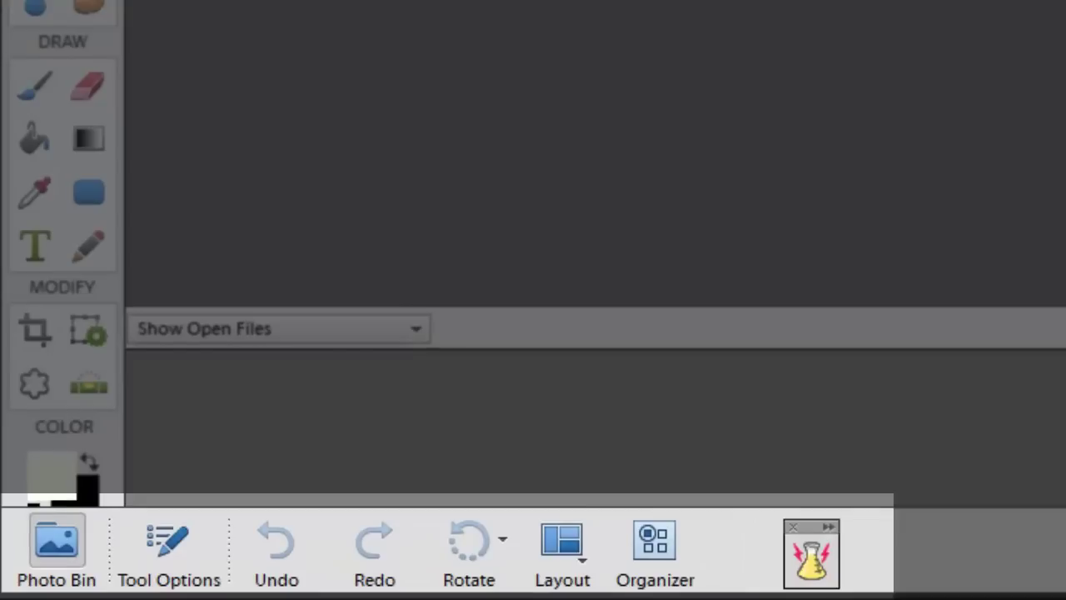
{"action": "left_click", "coordinate": [74, 570]}
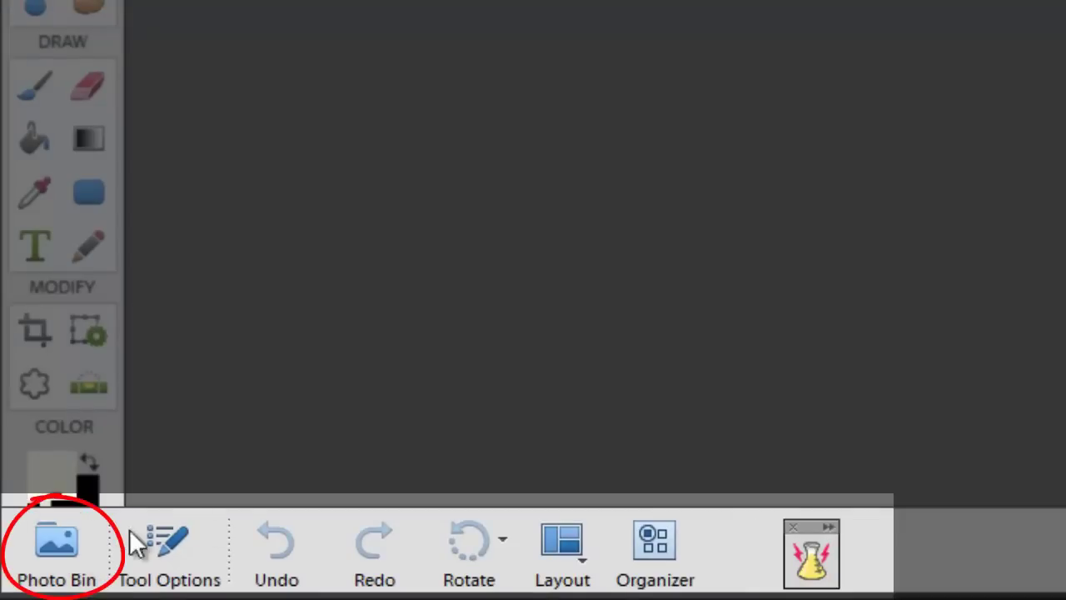
{"action": "left_click", "coordinate": [76, 551]}
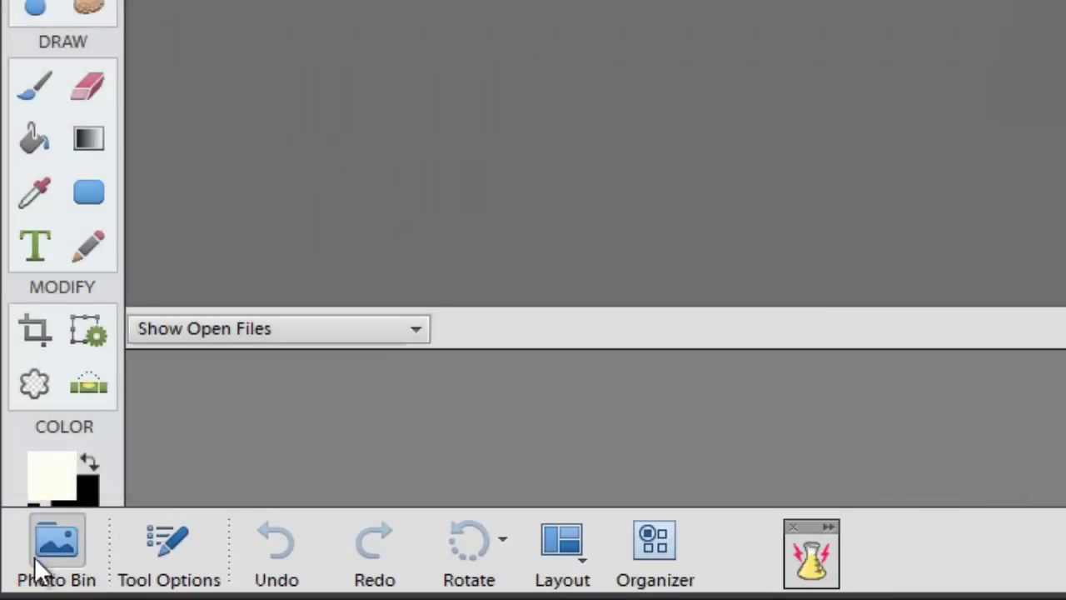
{"action": "left_click", "coordinate": [50, 573]}
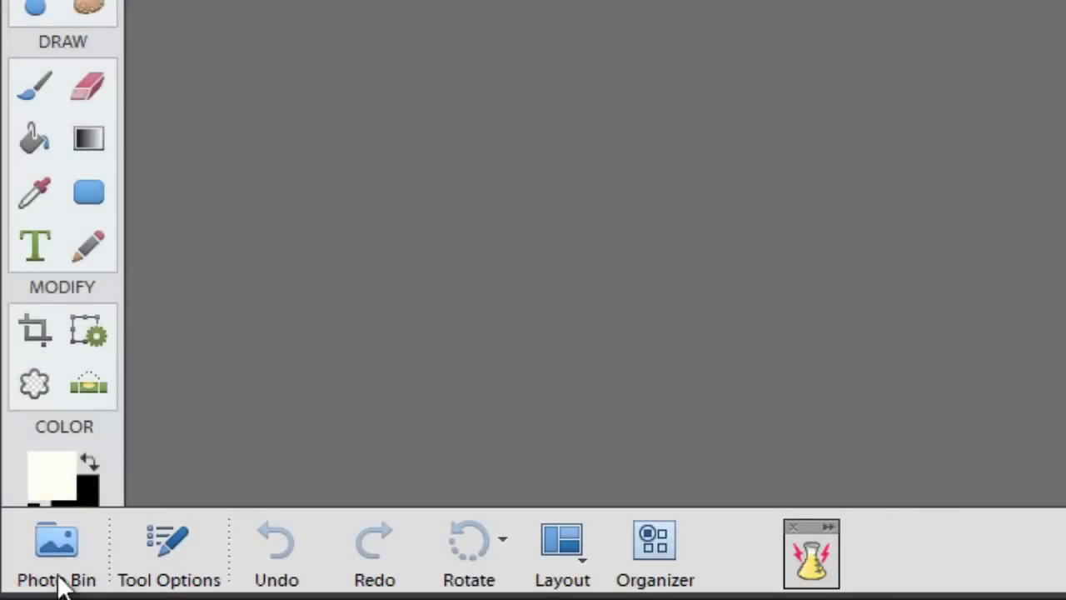
{"action": "left_click", "coordinate": [51, 568]}
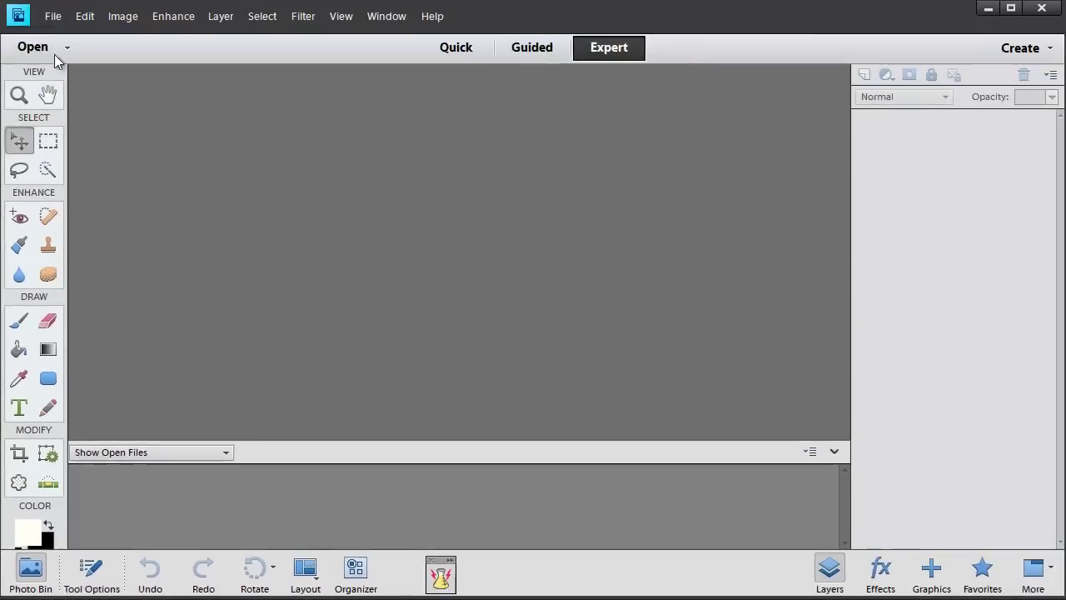
Open the recently edited scrapbook page 20111229.psd
{"action": "left_click", "coordinate": [53, 15]}
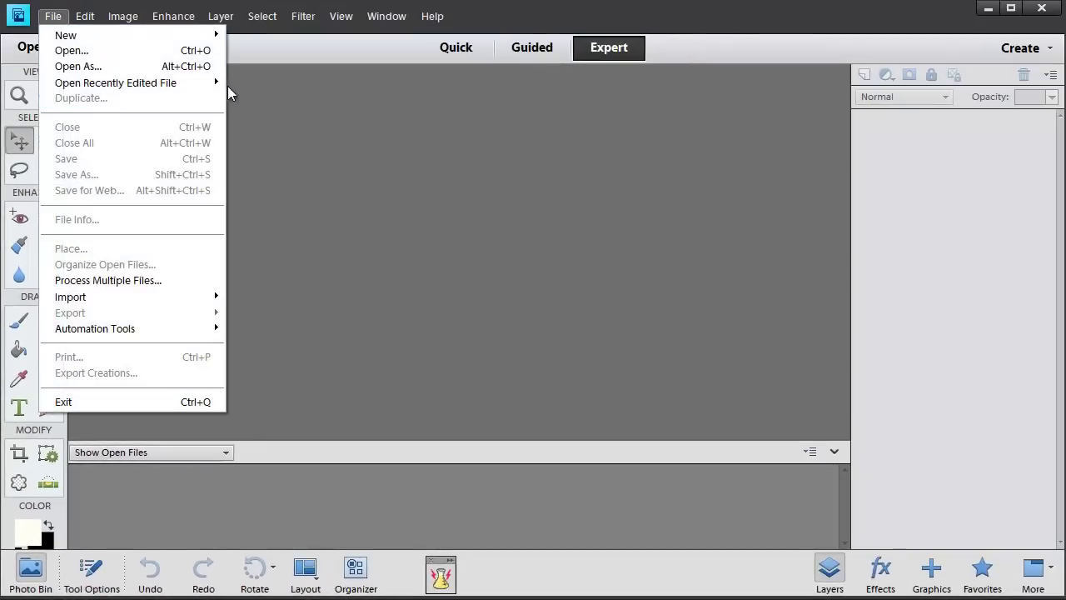
{"action": "mouse_move", "coordinate": [214, 86]}
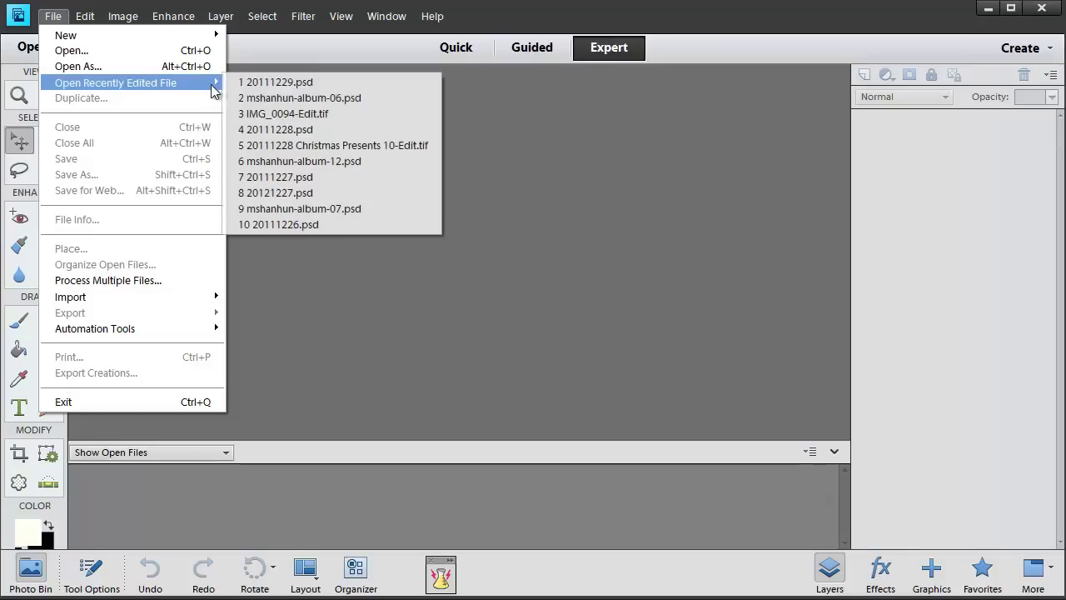
{"action": "left_click", "coordinate": [274, 84]}
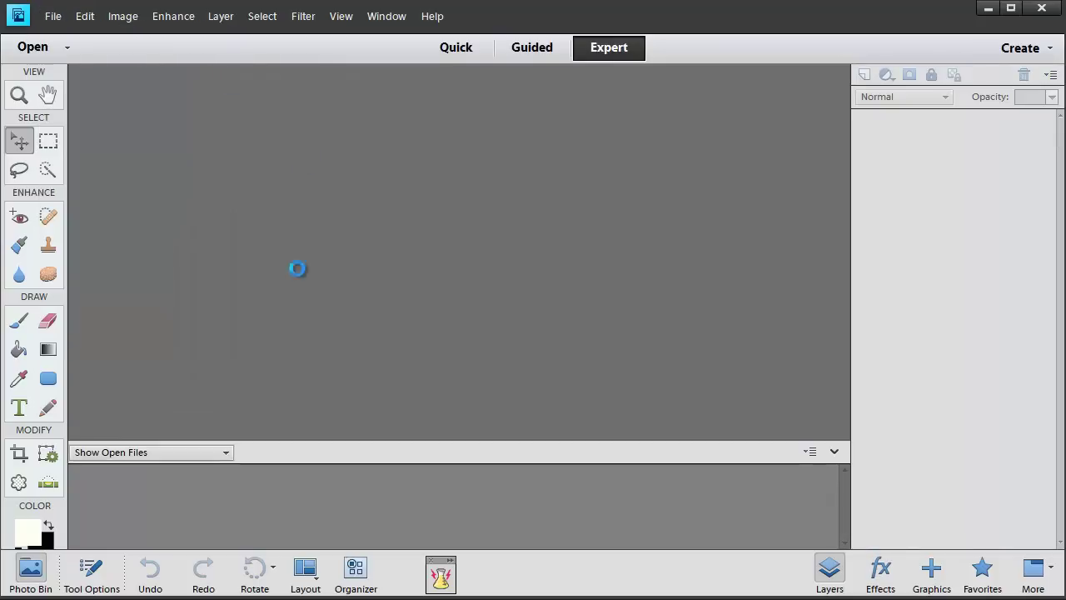
Open 20111228 Christmas Presents 10-Edit.tif from recent files and hide the Photo Bin
{"action": "left_click", "coordinate": [52, 16]}
{"action": "mouse_move", "coordinate": [208, 85]}
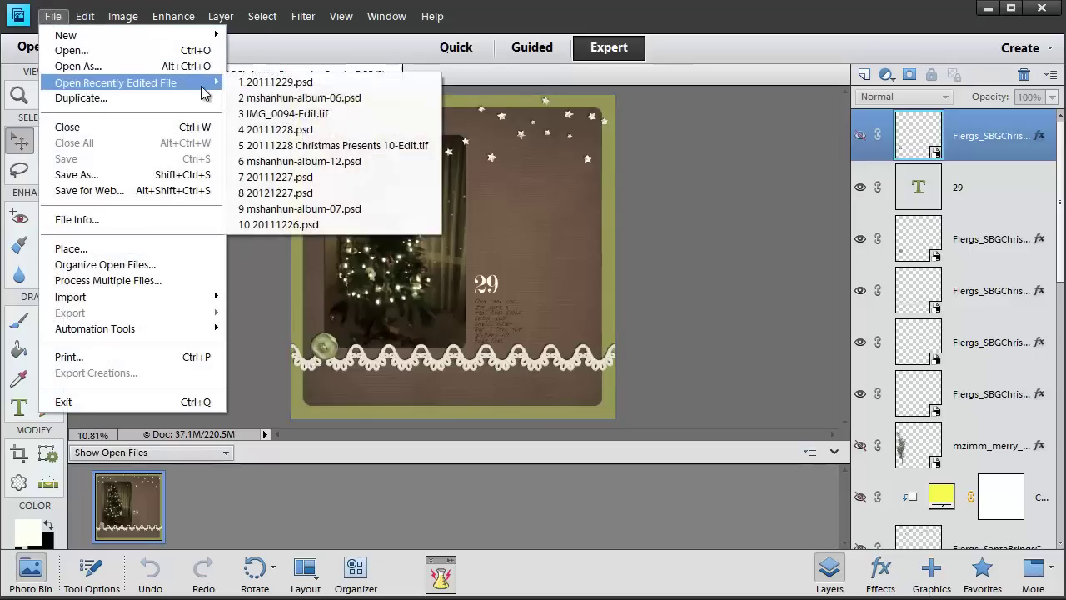
{"action": "left_click", "coordinate": [313, 145]}
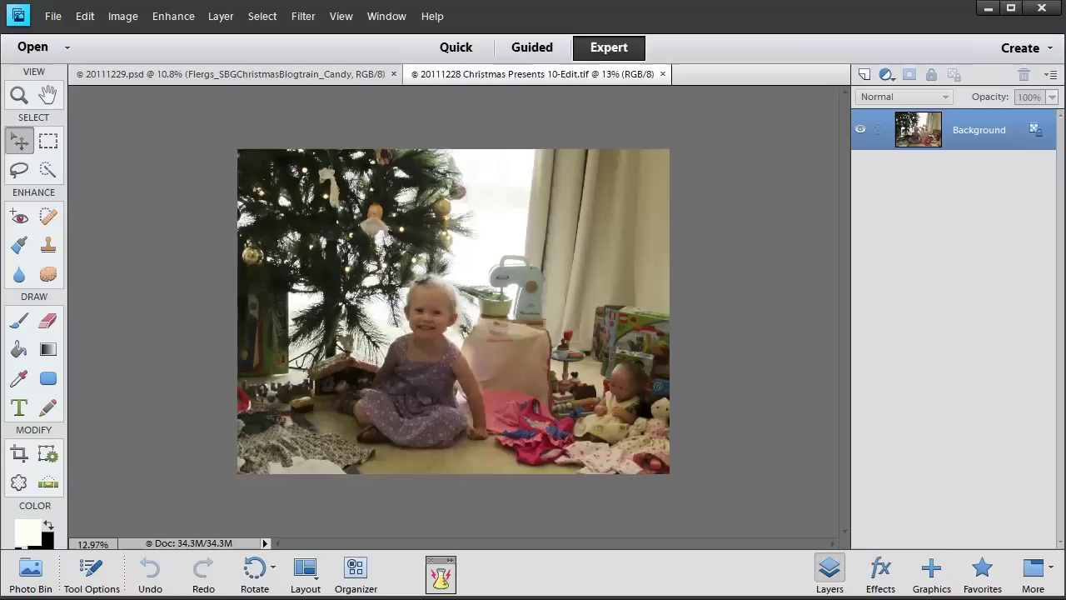
{"action": "left_click", "coordinate": [31, 570]}
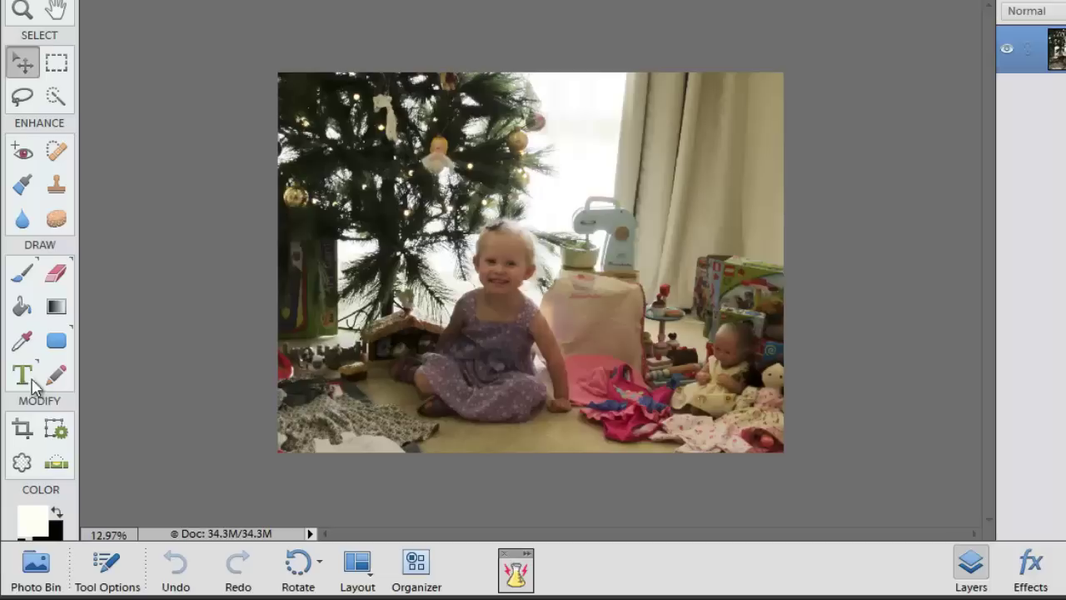
Select the Type tool, then the Brush tool, and show the Photo Bin thumbnails
{"action": "left_click", "coordinate": [19, 402]}
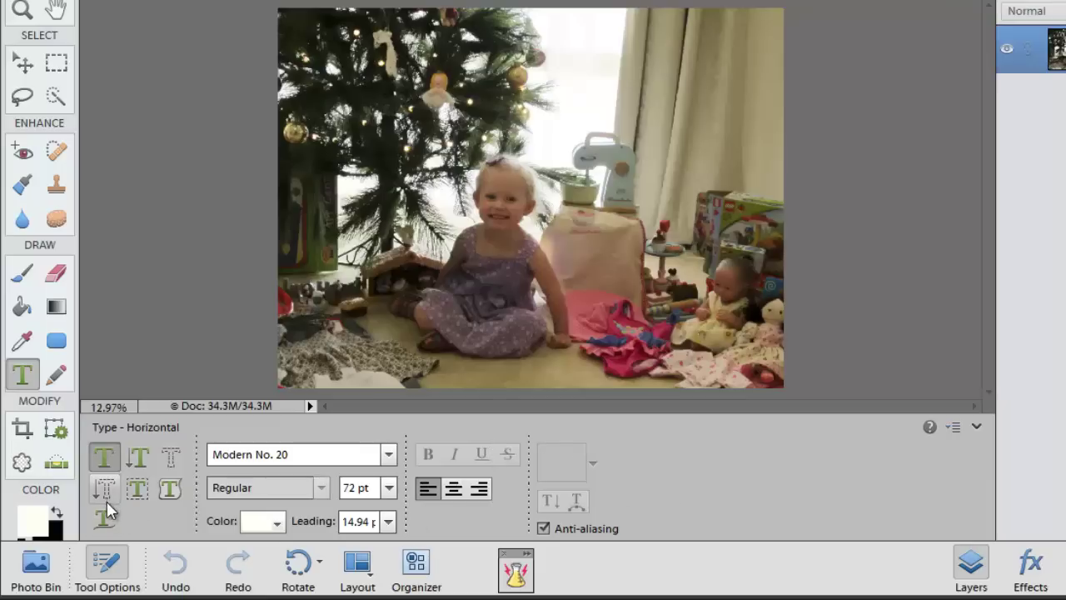
{"action": "left_click", "coordinate": [35, 275]}
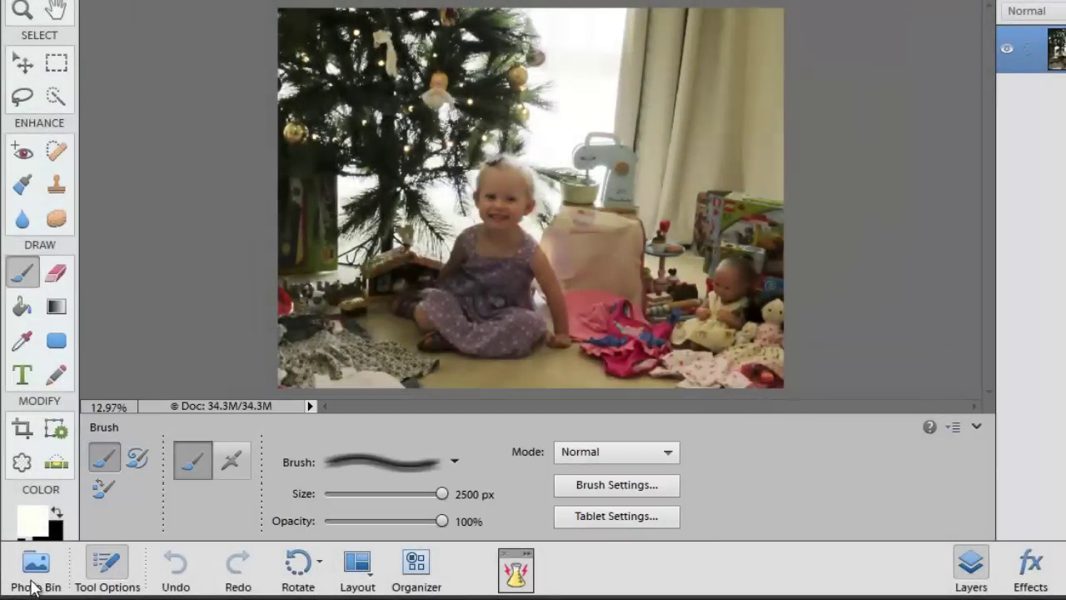
{"action": "left_click", "coordinate": [37, 583]}
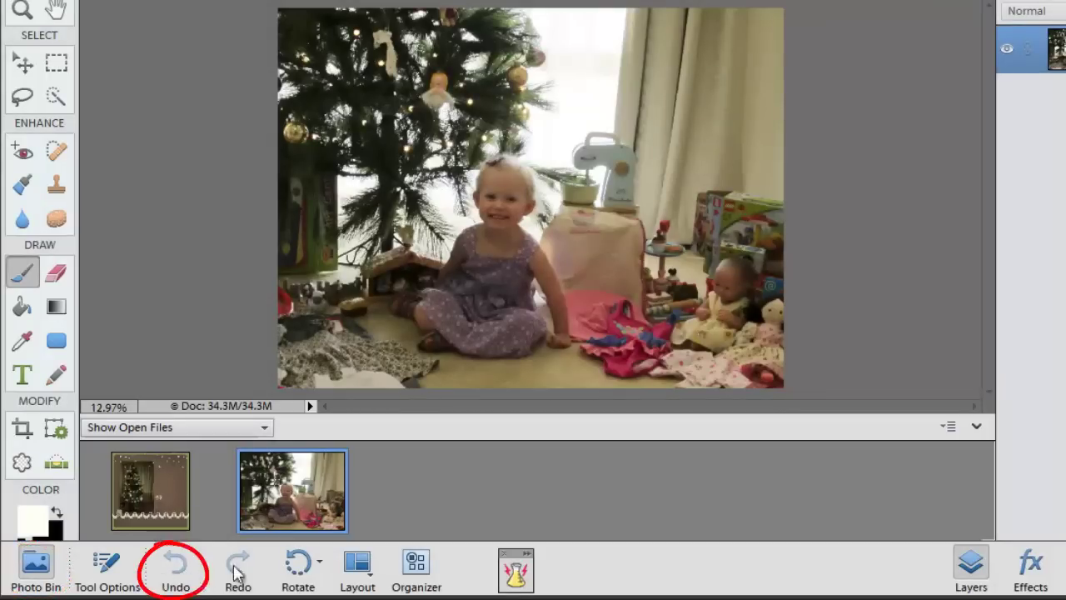
Tile both documents with the All Column layout, then restore the Default tabbed layout
{"action": "left_click", "coordinate": [360, 565]}
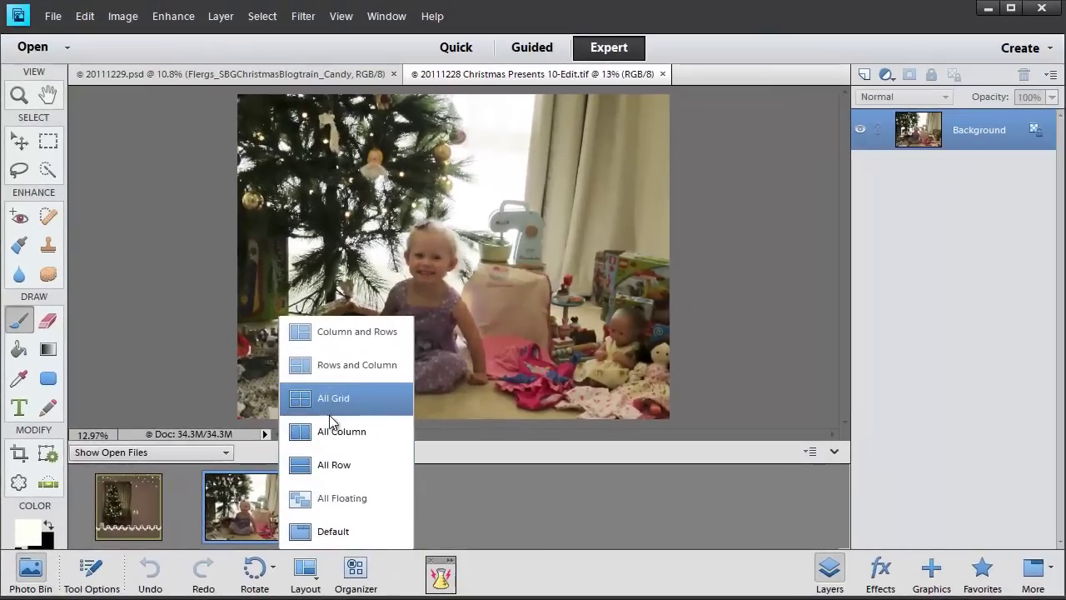
{"action": "left_click", "coordinate": [337, 428]}
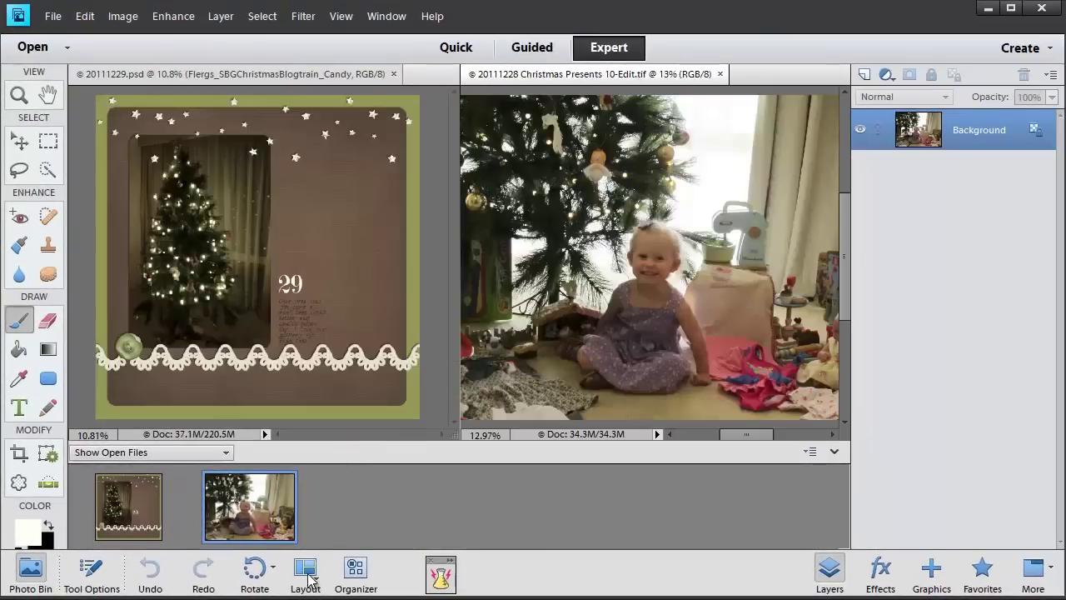
{"action": "left_click", "coordinate": [308, 573]}
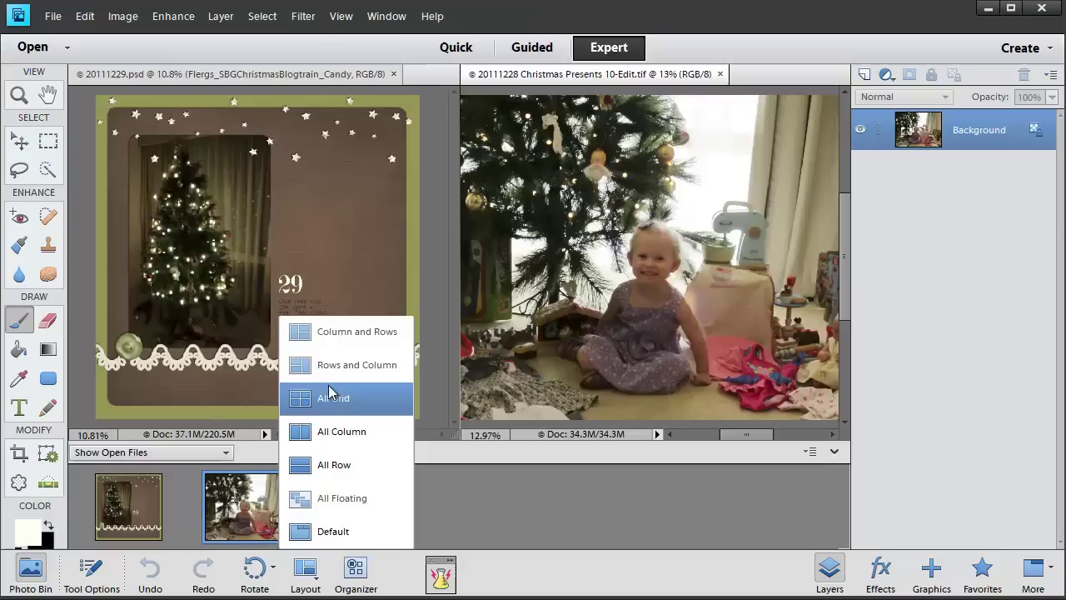
{"action": "left_click", "coordinate": [344, 533]}
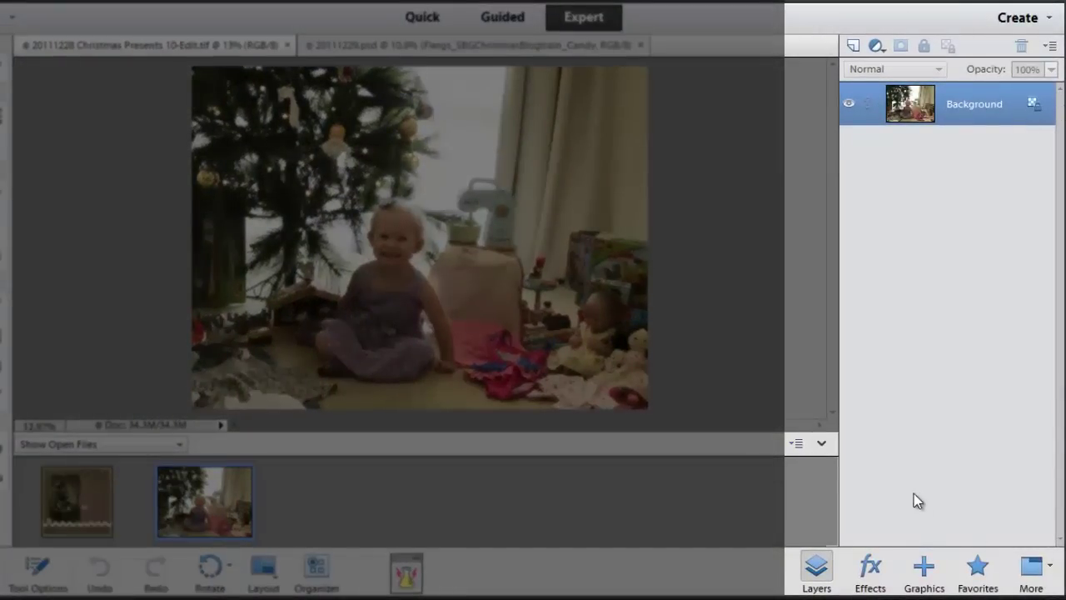
{"action": "left_click", "coordinate": [75, 517]}
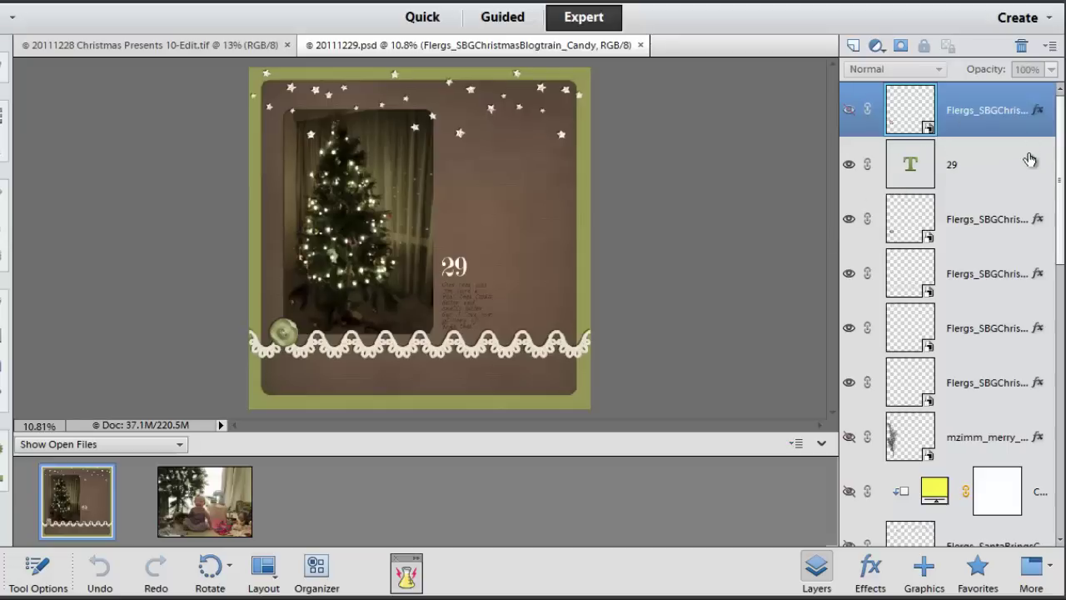
{"action": "left_click_drag", "start_coordinate": [1059, 146], "coordinate": [1056, 80]}
{"action": "left_click", "coordinate": [224, 508]}
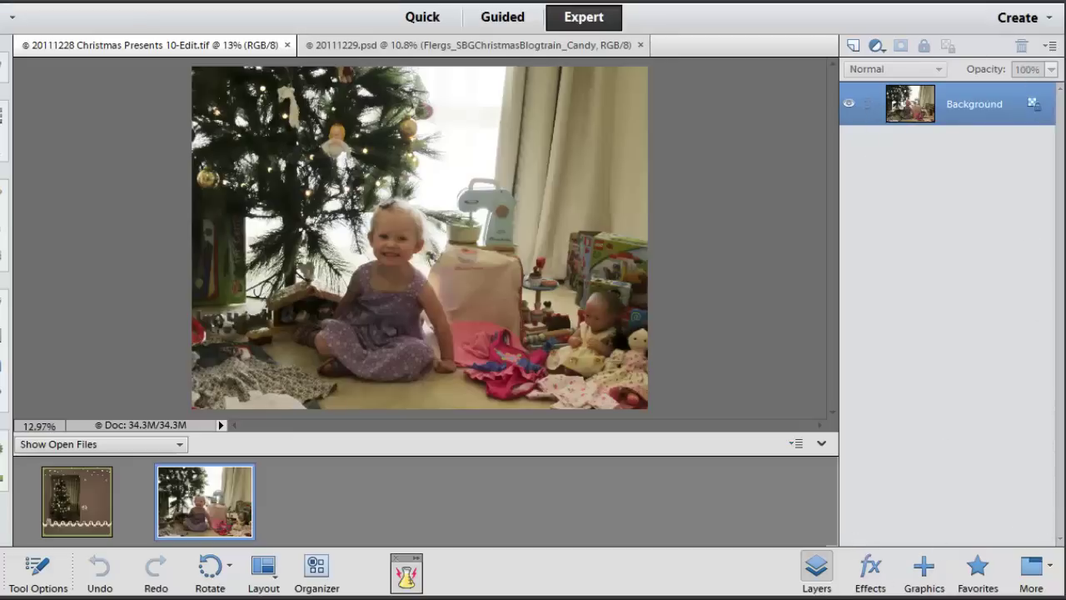
Toggle the Layers panel, then browse the Effects, Graphics and Favorites panels
{"action": "left_click", "coordinate": [817, 571]}
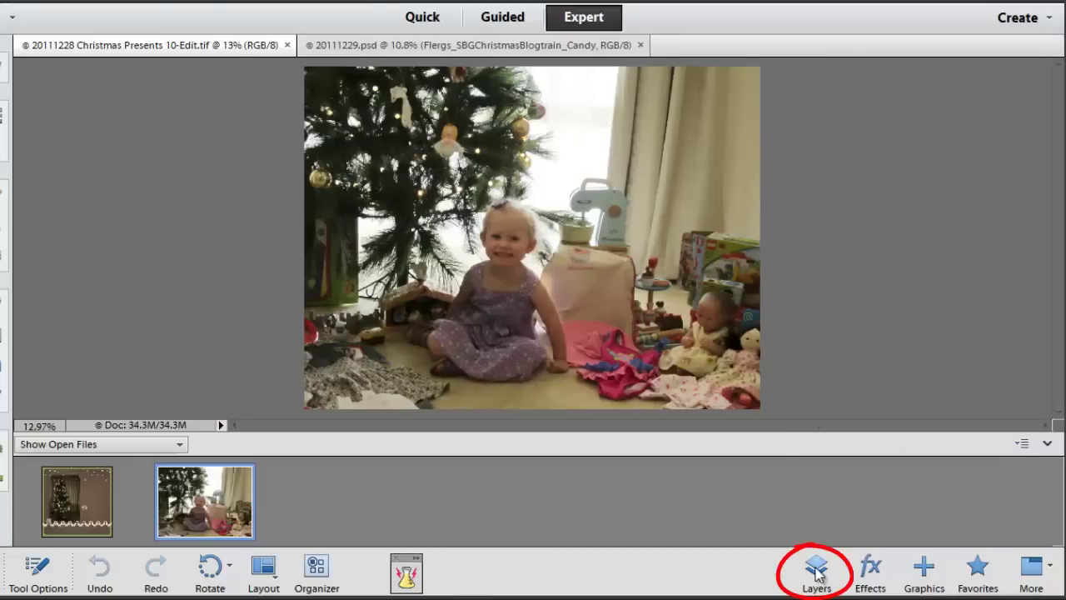
{"action": "left_click", "coordinate": [817, 572]}
{"action": "left_click", "coordinate": [874, 569]}
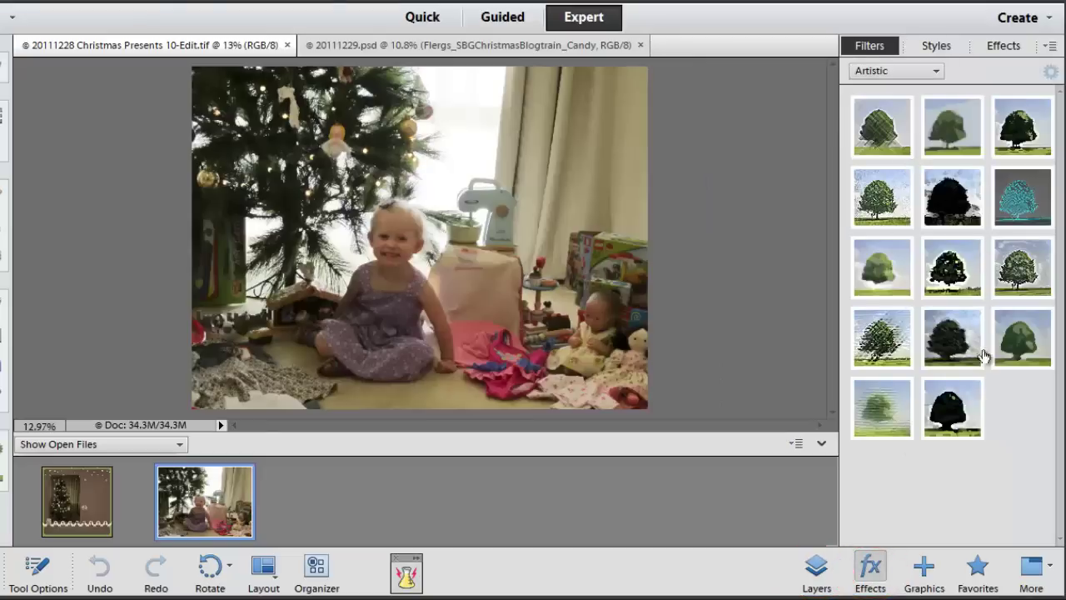
{"action": "left_click", "coordinate": [926, 574]}
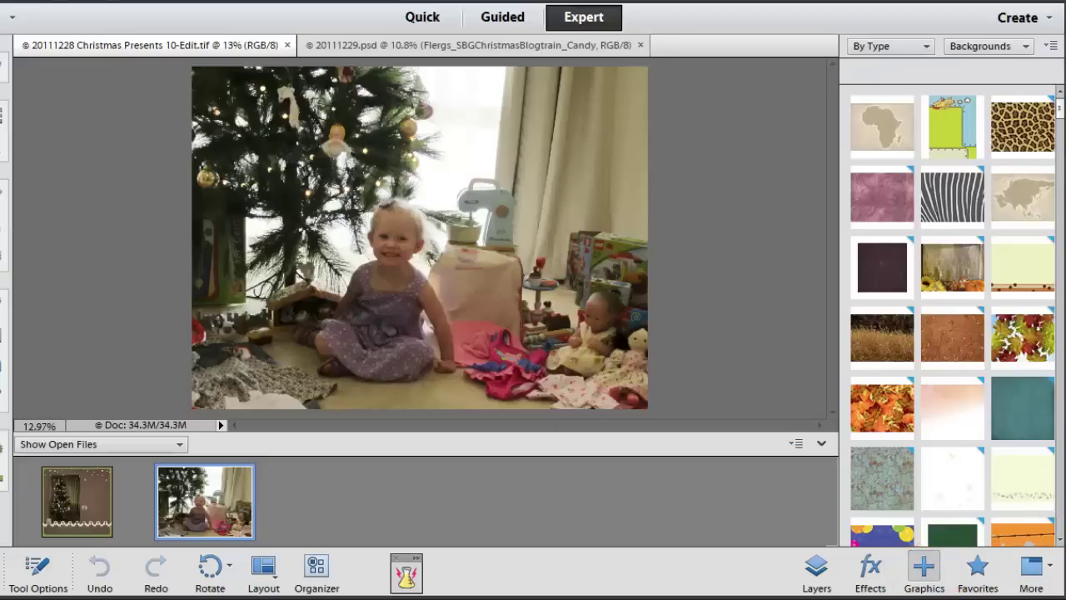
{"action": "left_click", "coordinate": [987, 586]}
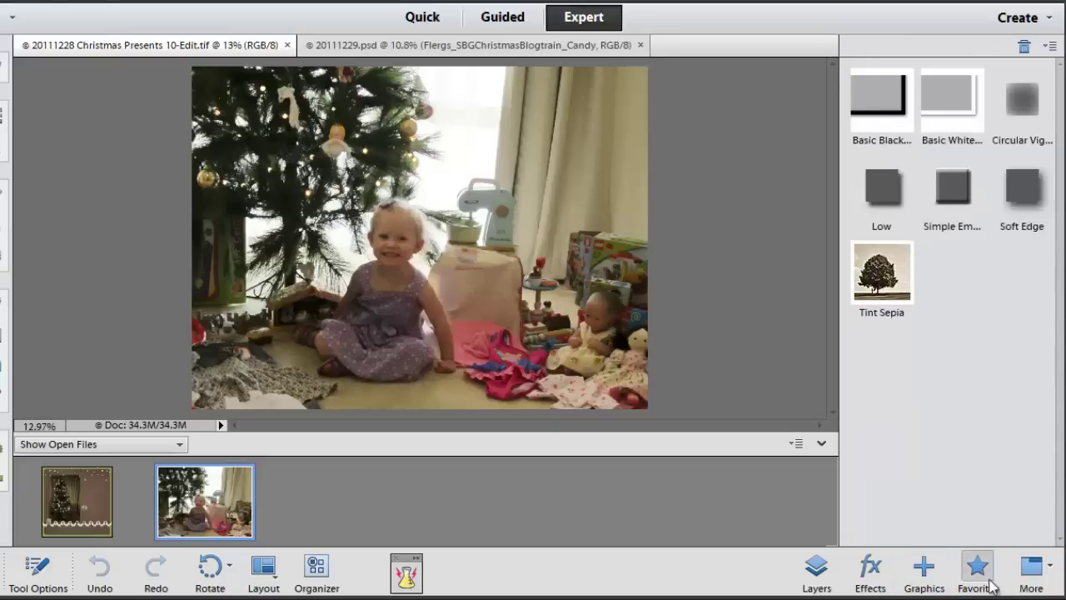
Browse the More panels (Navigator, History, Histogram, Color Swatches, Actions), close them, and return to Layers
{"action": "left_click", "coordinate": [1032, 583]}
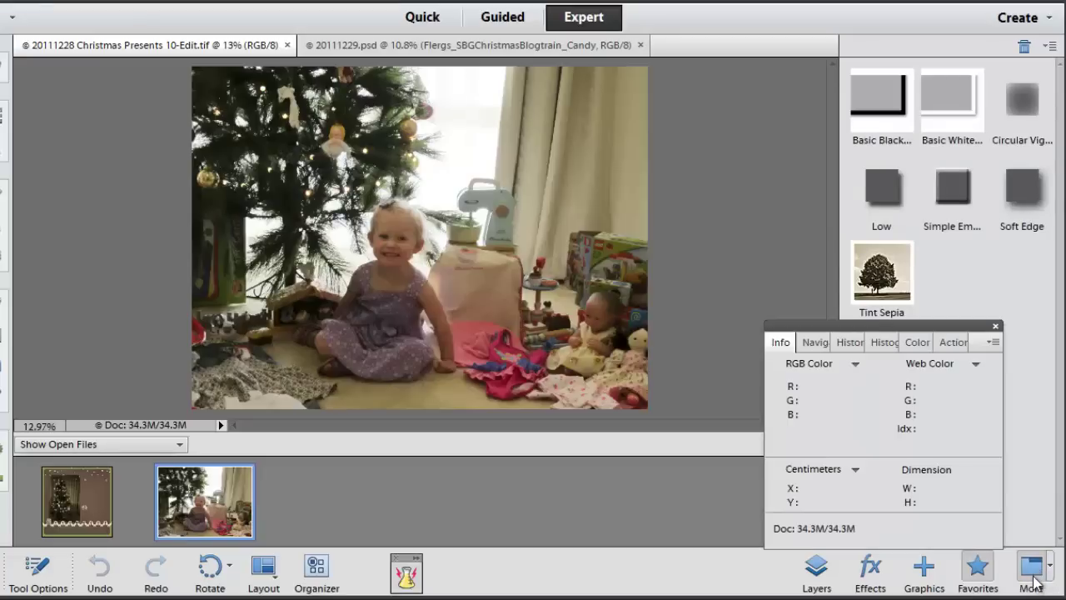
{"action": "left_click", "coordinate": [1034, 583]}
{"action": "left_click", "coordinate": [1035, 582]}
{"action": "left_click", "coordinate": [823, 342]}
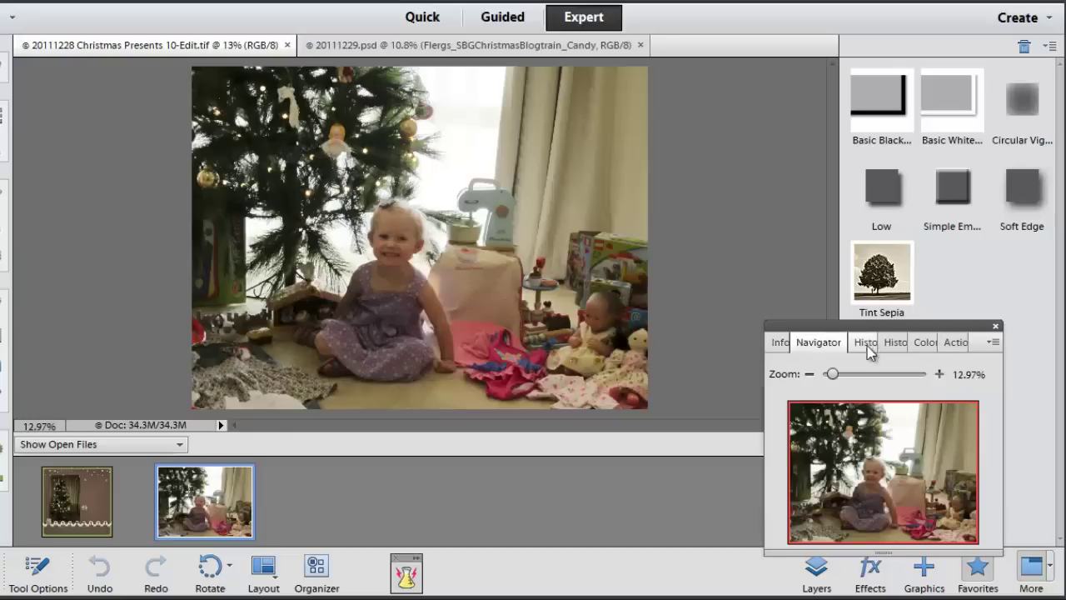
{"action": "left_click", "coordinate": [870, 342]}
{"action": "left_click", "coordinate": [885, 343]}
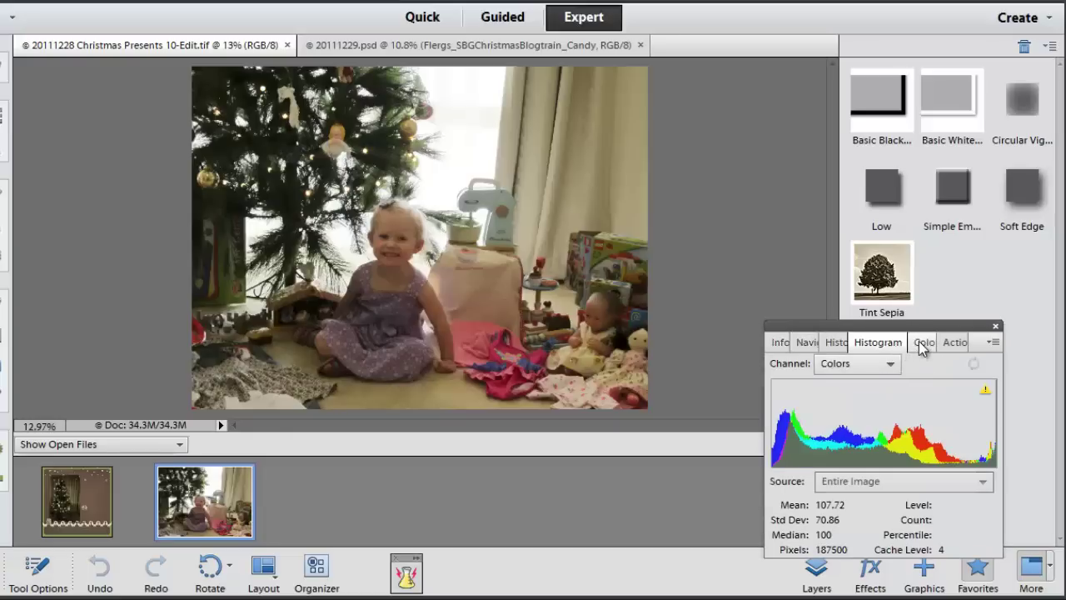
{"action": "left_click", "coordinate": [921, 345]}
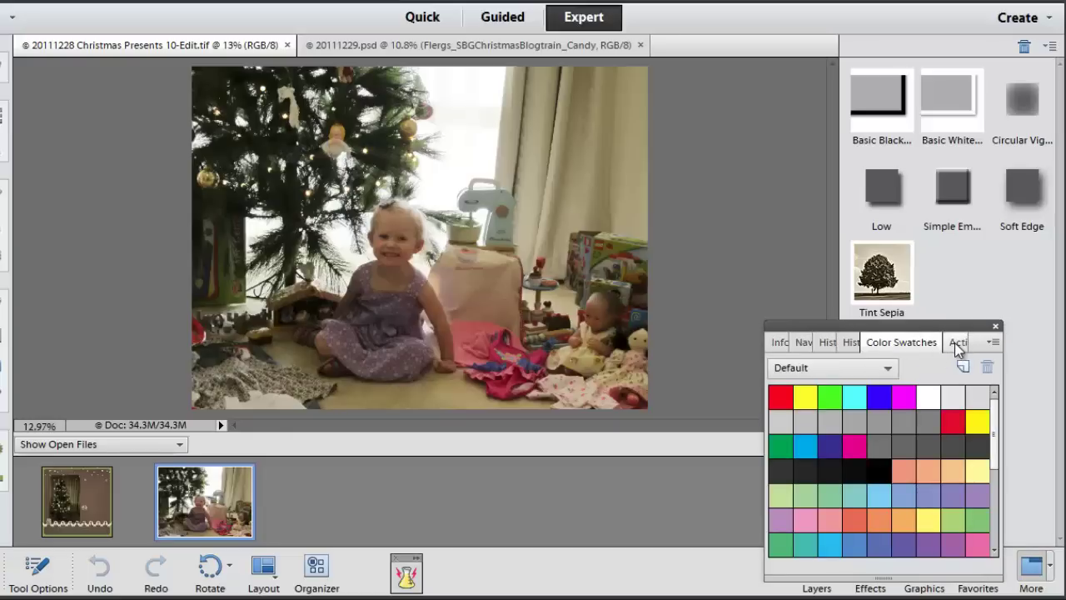
{"action": "left_click", "coordinate": [956, 343]}
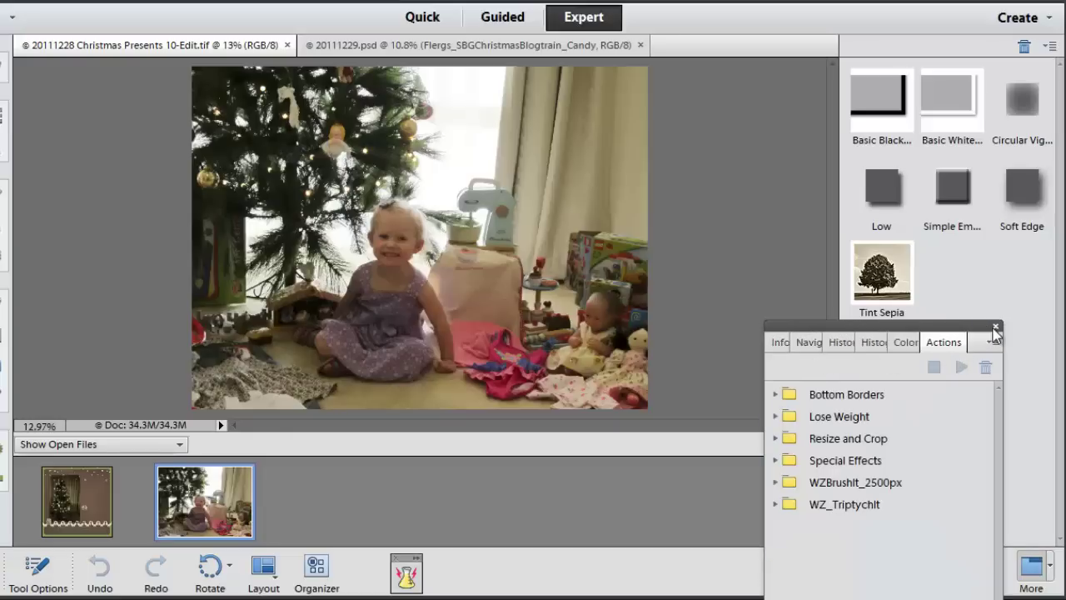
{"action": "left_click", "coordinate": [996, 325]}
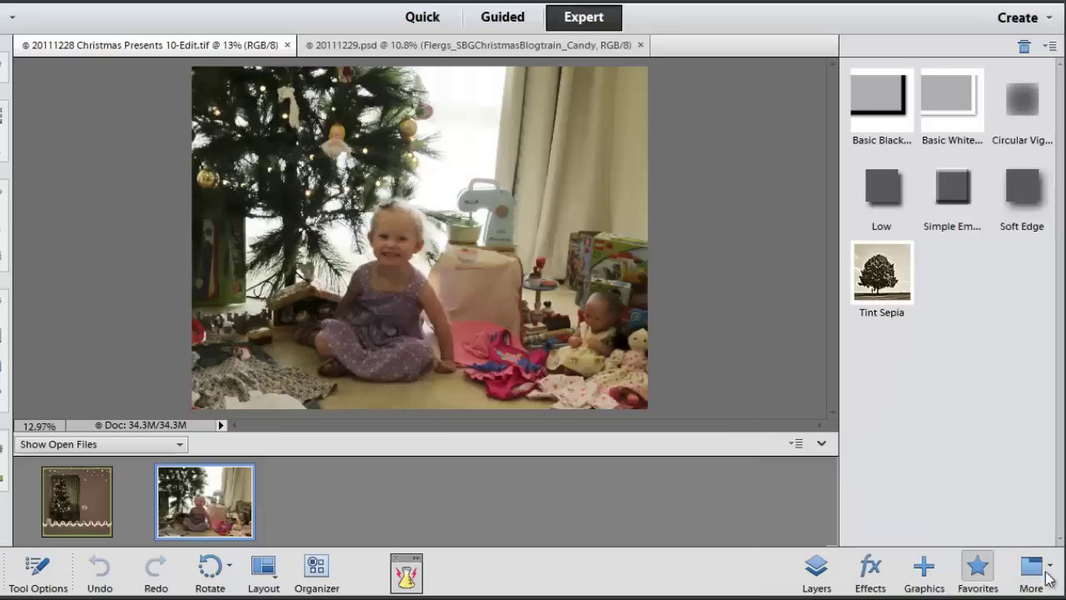
{"action": "left_click", "coordinate": [817, 575]}
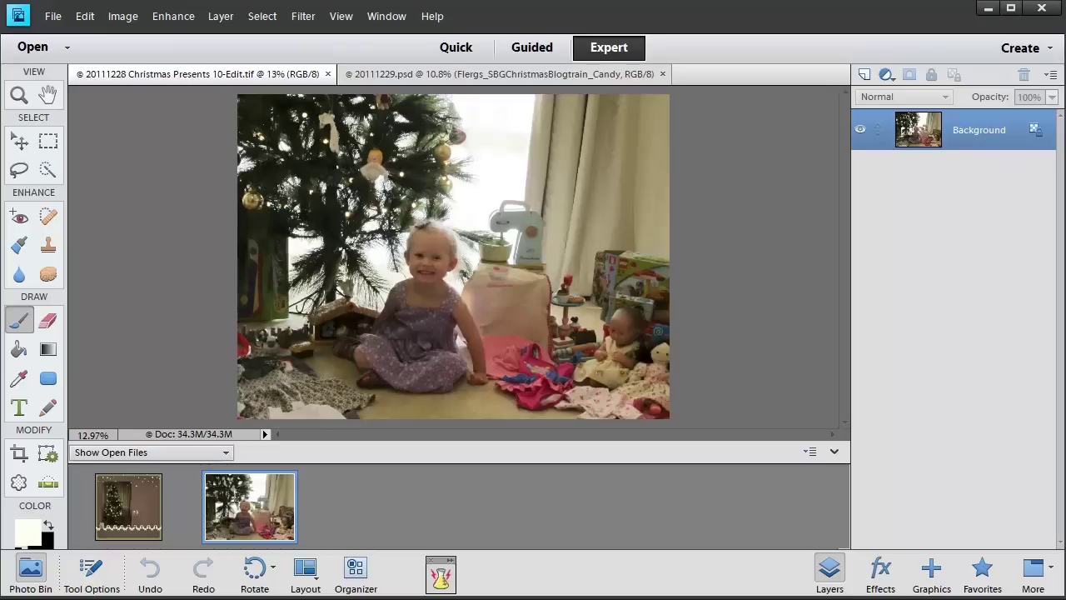
Select the Type tool with T, view Photo Bin thumbnails, then return to the text Tool Options
{"action": "key", "text": "t"}
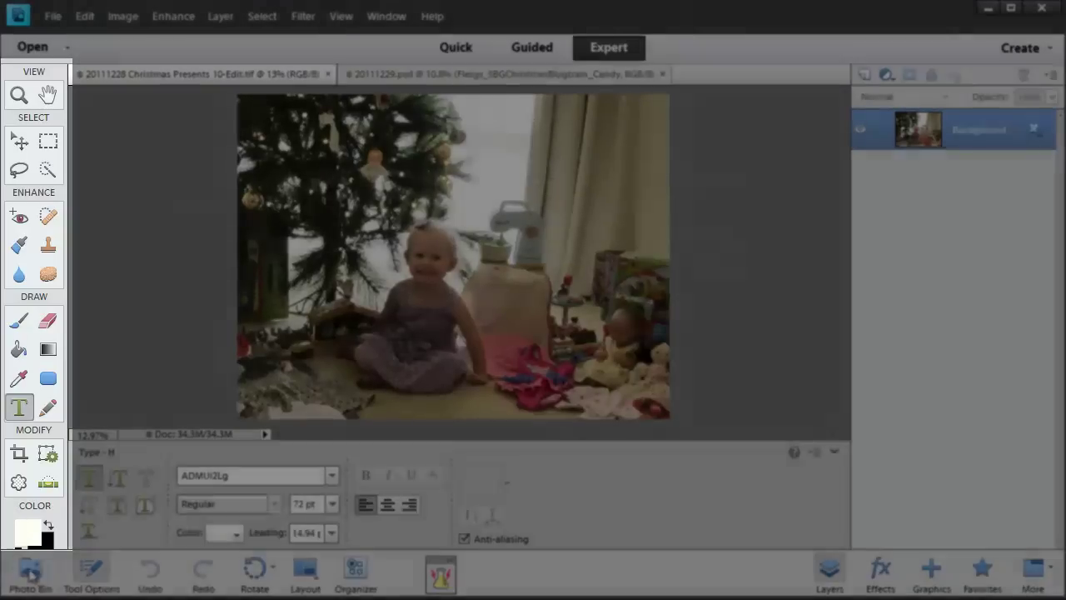
{"action": "left_click", "coordinate": [30, 573]}
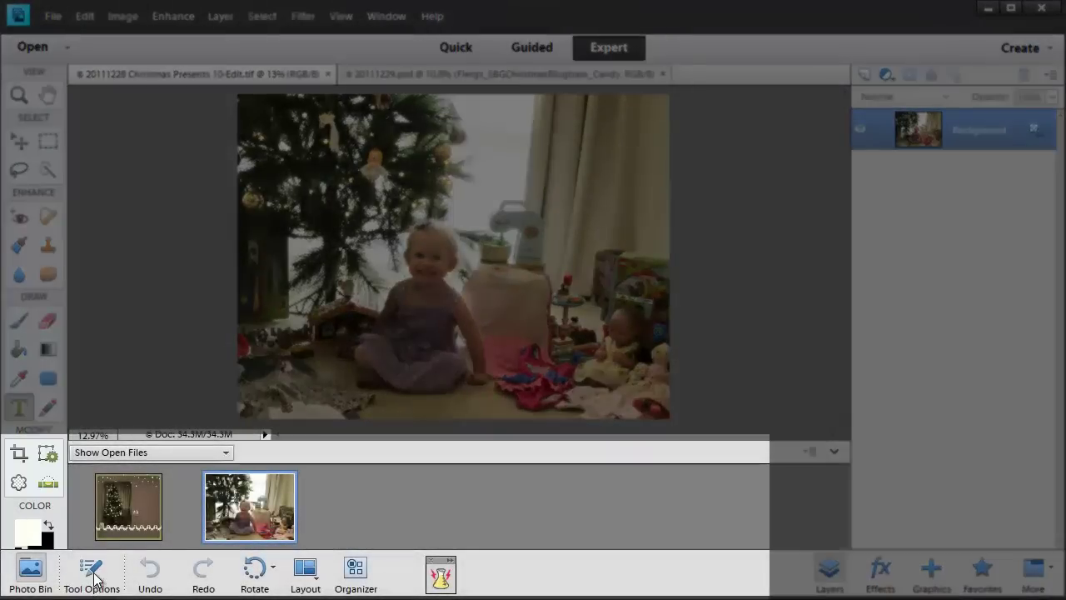
{"action": "left_click", "coordinate": [91, 572]}
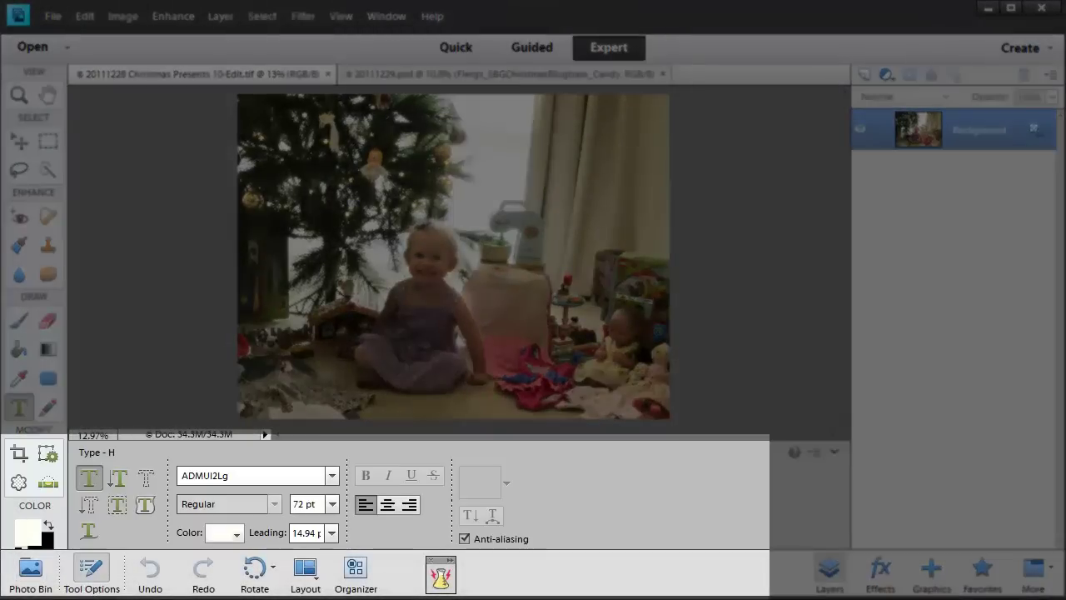